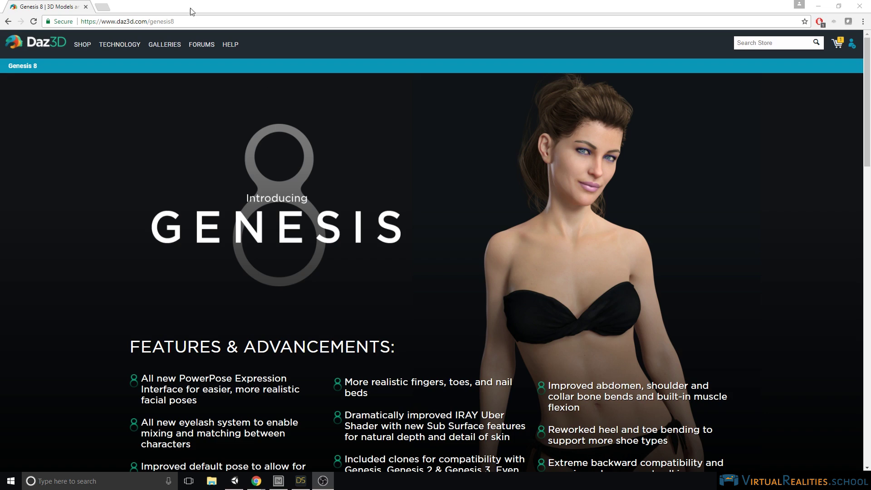
Read the Genesis 8 page, highlighting PowerPose Expression Interface and two feature bullets.
click(199, 21)
scroll(218, 66, down, 3)
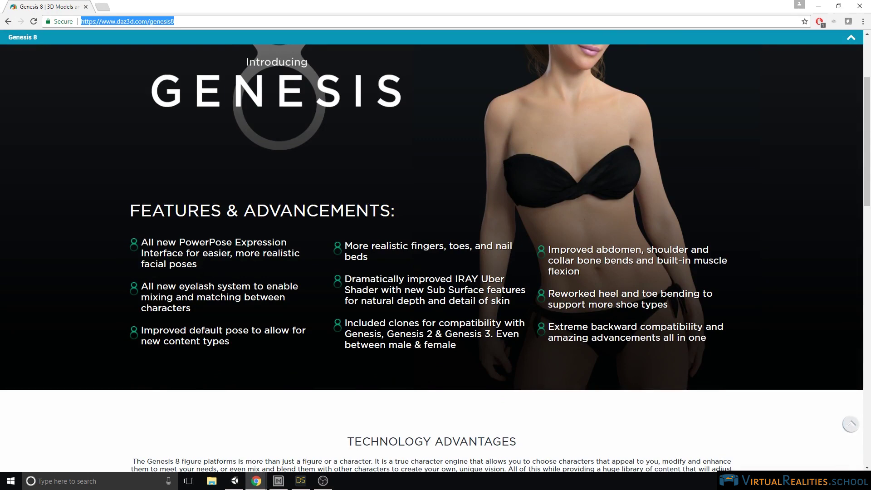
mouse_move(179, 242)
mouse_down()
mouse_move(283, 243)
mouse_move(182, 253)
mouse_up()
click(205, 266)
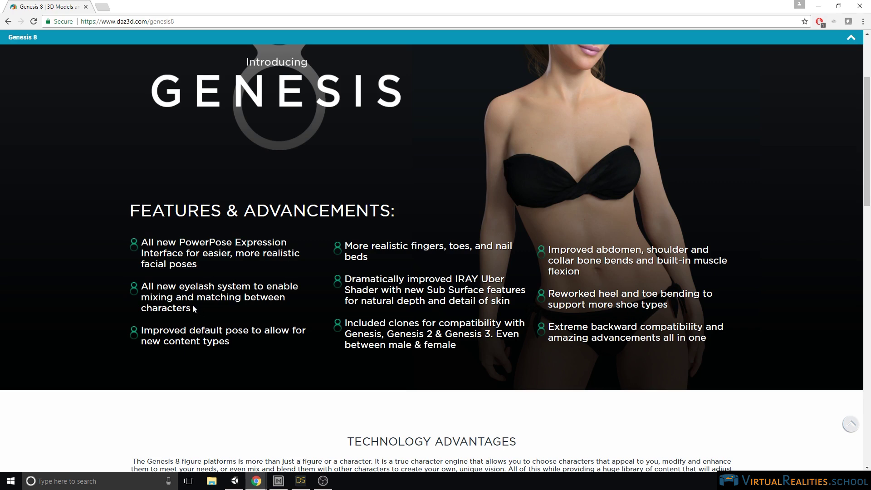
scroll(192, 304, down, 1)
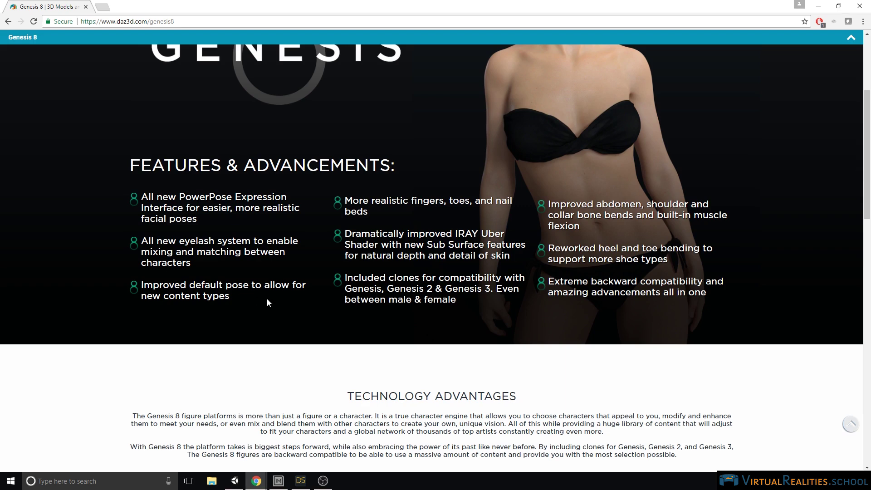
scroll(267, 300, up, 1)
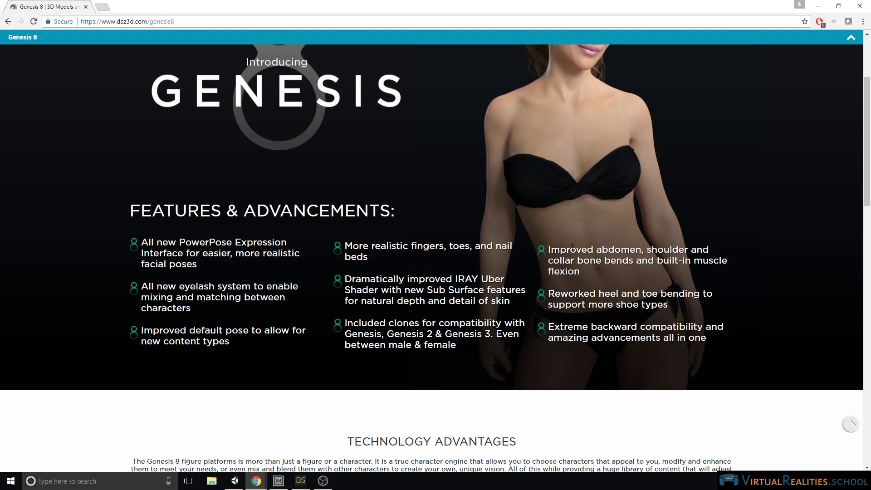
drag(547, 249, 668, 305)
click(679, 308)
Scroll past the Technology Advantages panels down to the Browse Genesis 8 Items button.
scroll(676, 303, down, 1)
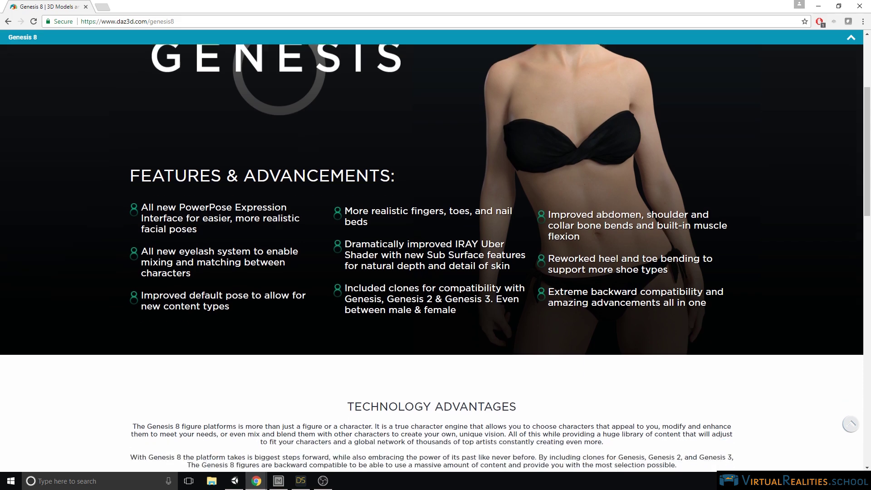
scroll(663, 301, down, 1)
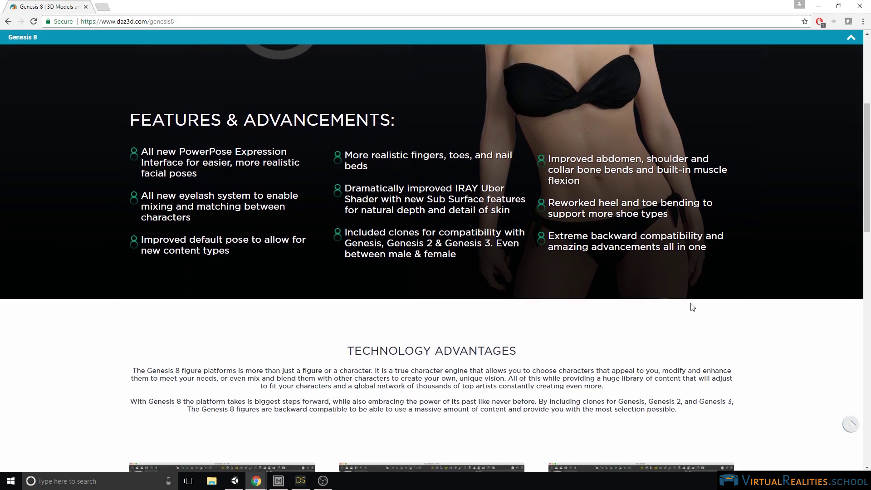
scroll(691, 306, down, 3)
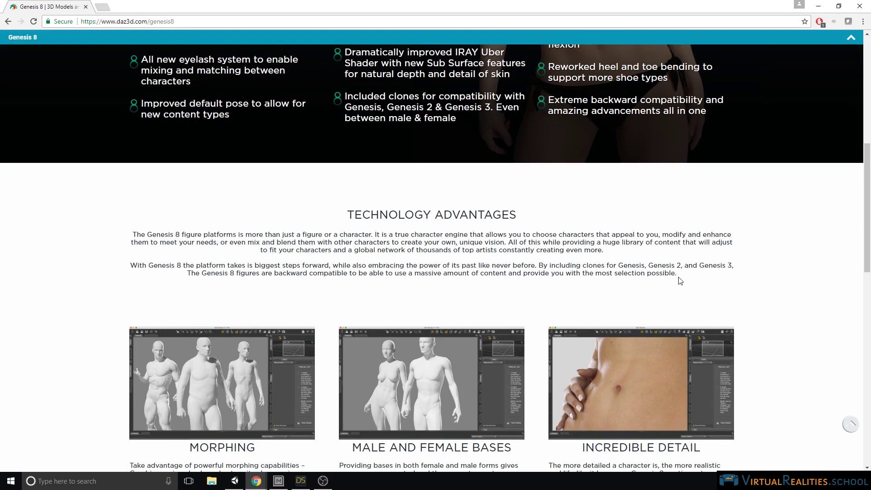
scroll(683, 280, down, 4)
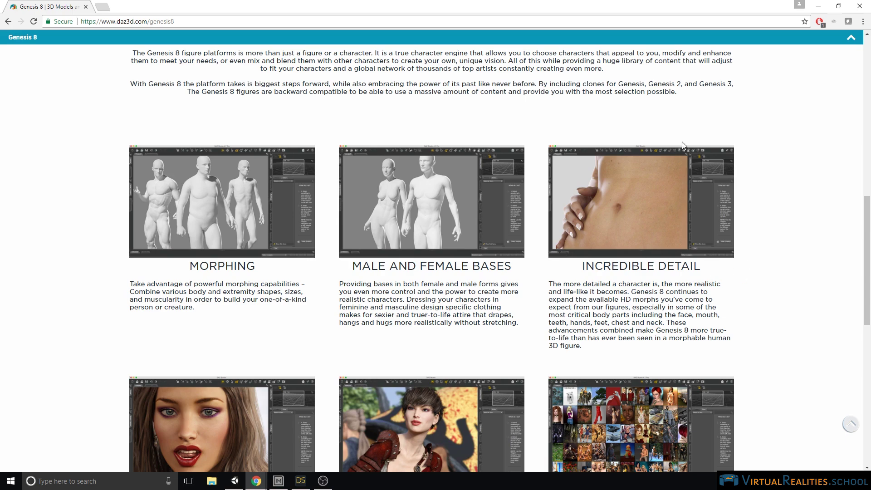
scroll(721, 272, down, 3)
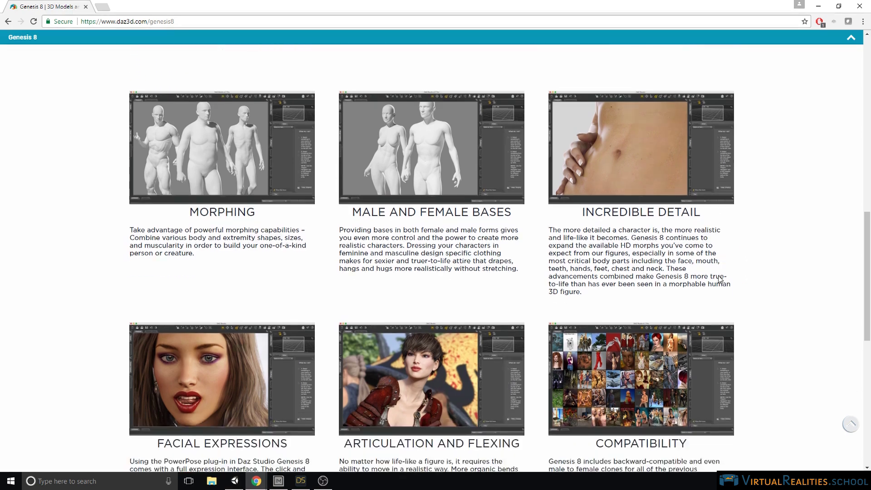
scroll(719, 278, down, 2)
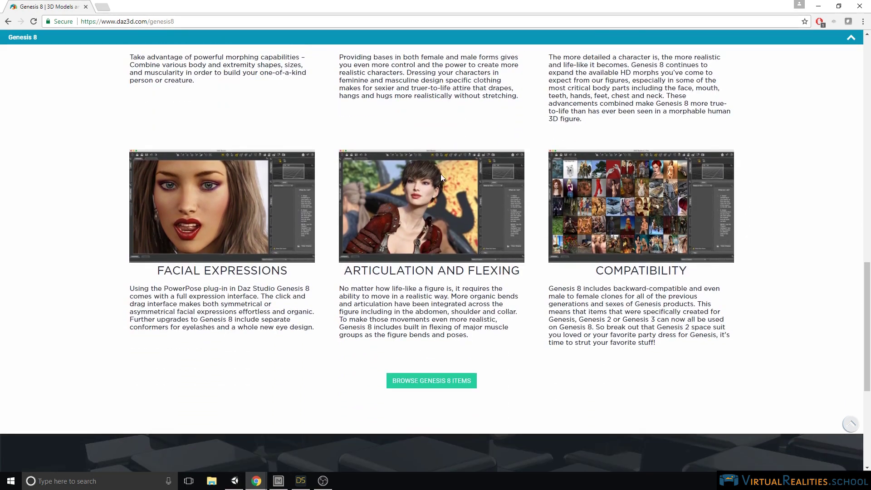
scroll(499, 204, down, 2)
scroll(571, 239, up, 2)
scroll(571, 238, up, 1)
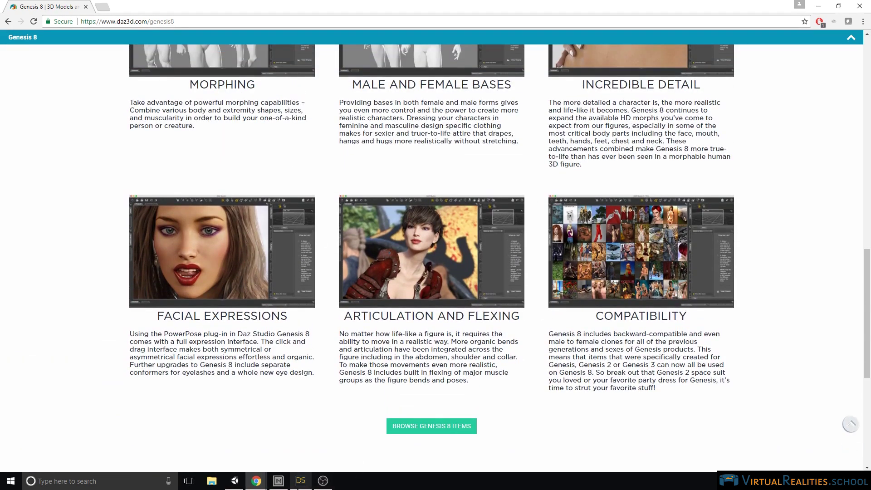
Bring up DAZ Install Manager from the taskbar and sign in to the DAZ 3D account.
click(278, 481)
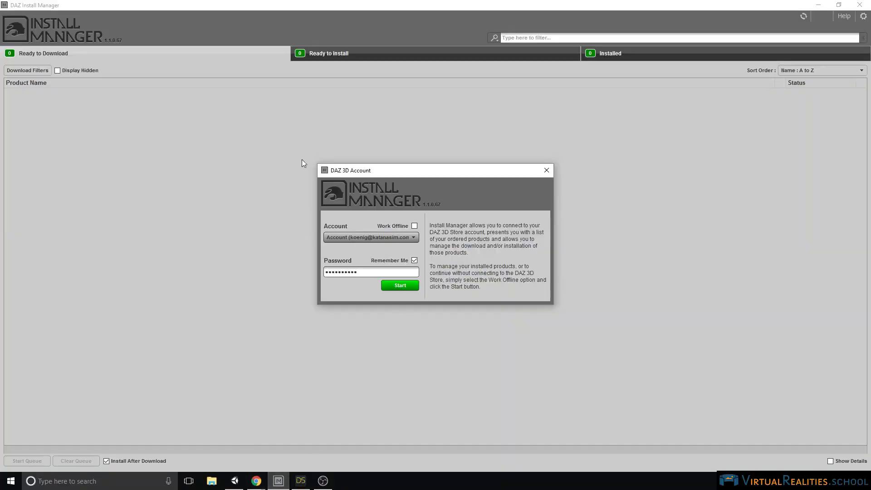
click(398, 287)
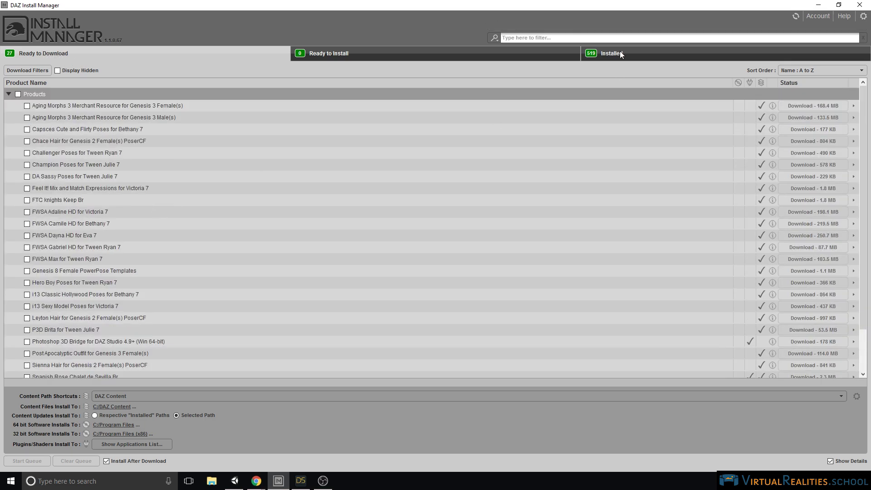
Find Genesis 8 Female Starter Essentials in the Installed list, then switch back to DAZ Studio.
click(620, 54)
scroll(154, 275, down, 15)
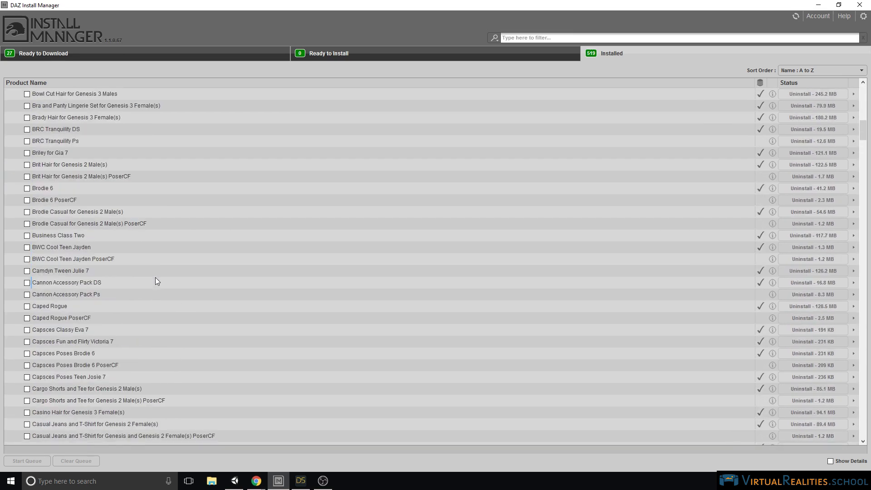
scroll(155, 281, down, 1)
scroll(233, 259, down, 5)
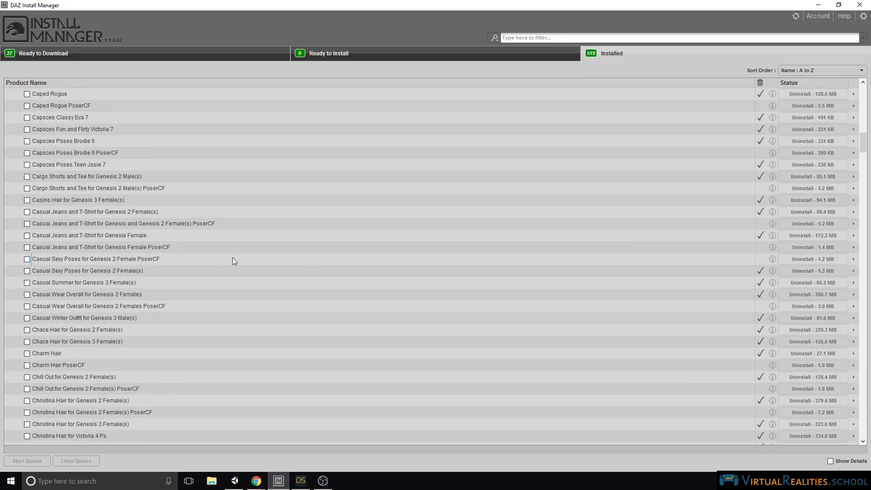
scroll(232, 257, down, 20)
click(55, 329)
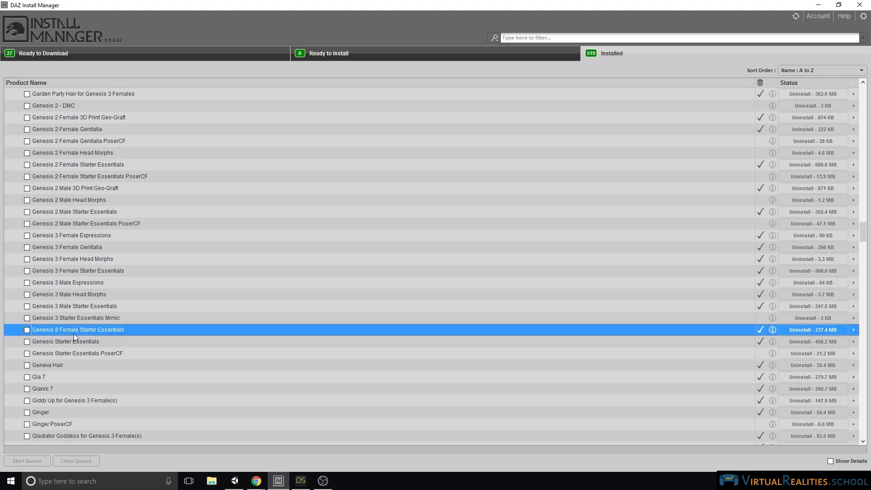
click(48, 52)
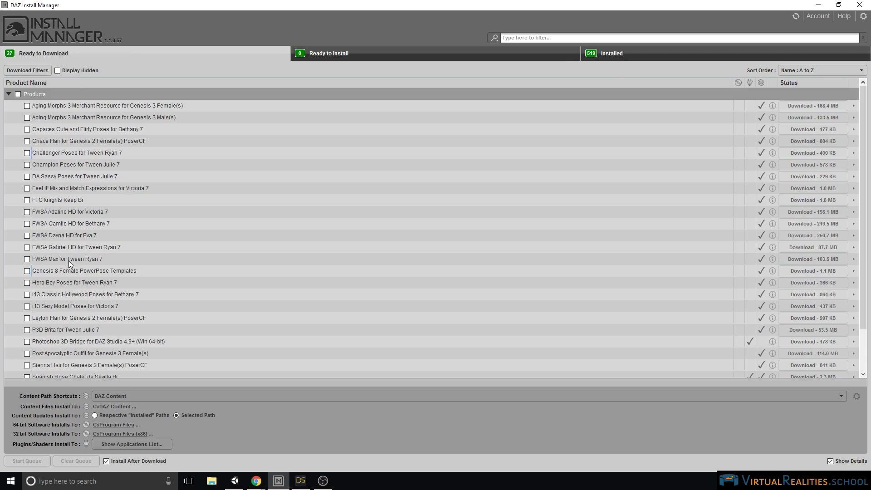
click(301, 483)
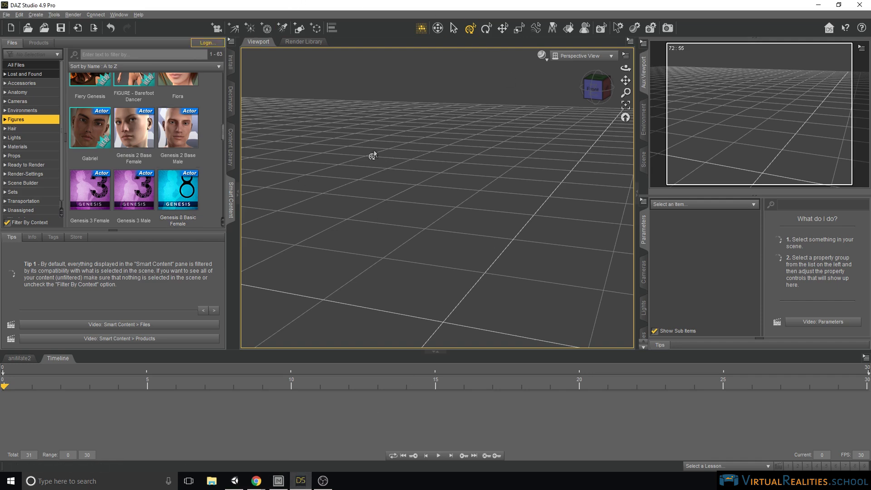
Load Genesis 8 Basic Female into the scene and apply the Base MAT All Maps skin.
click(178, 193)
double_click(178, 192)
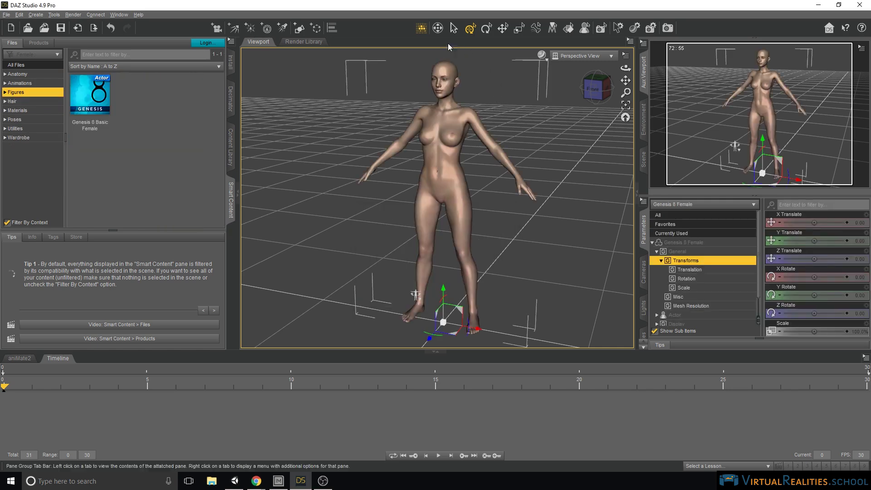
click(39, 111)
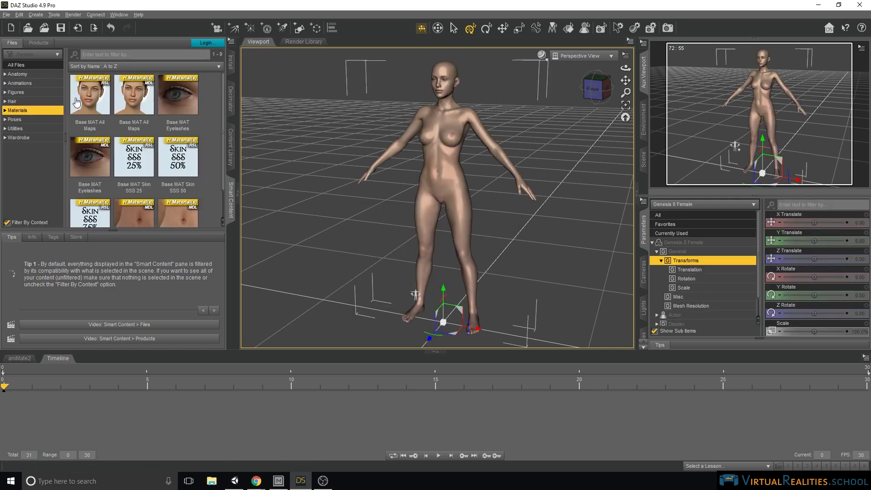
scroll(136, 99, down, 1)
scroll(136, 100, up, 1)
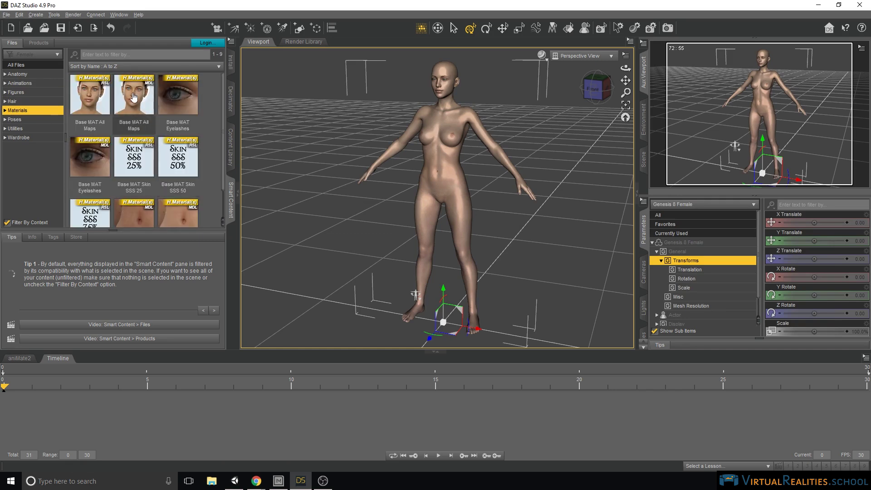
double_click(92, 105)
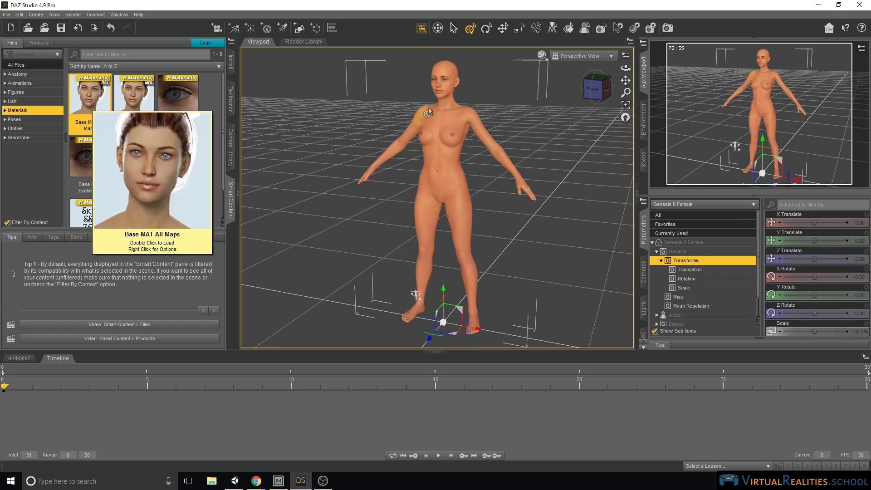
click(684, 244)
scroll(797, 269, down, 5)
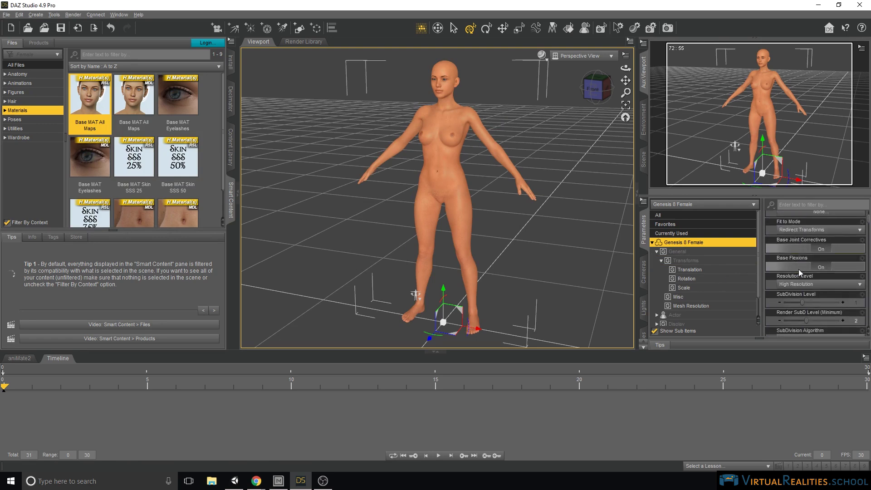
scroll(838, 271, down, 10)
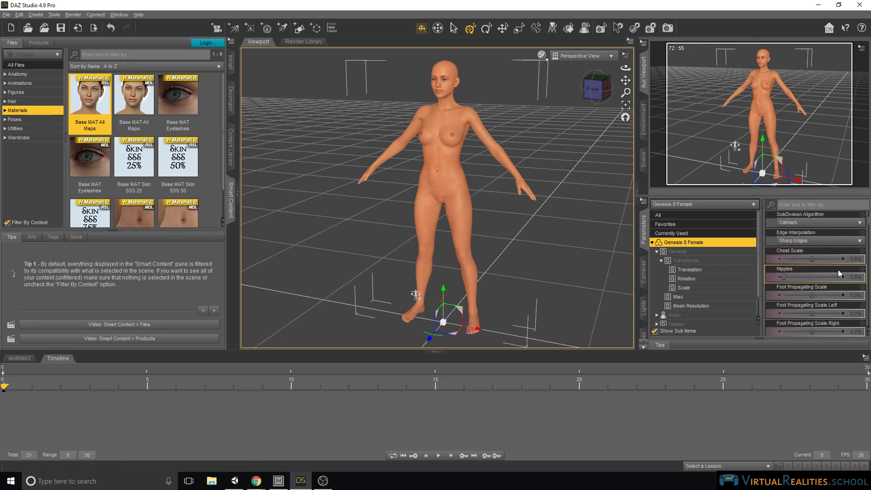
scroll(837, 268, down, 10)
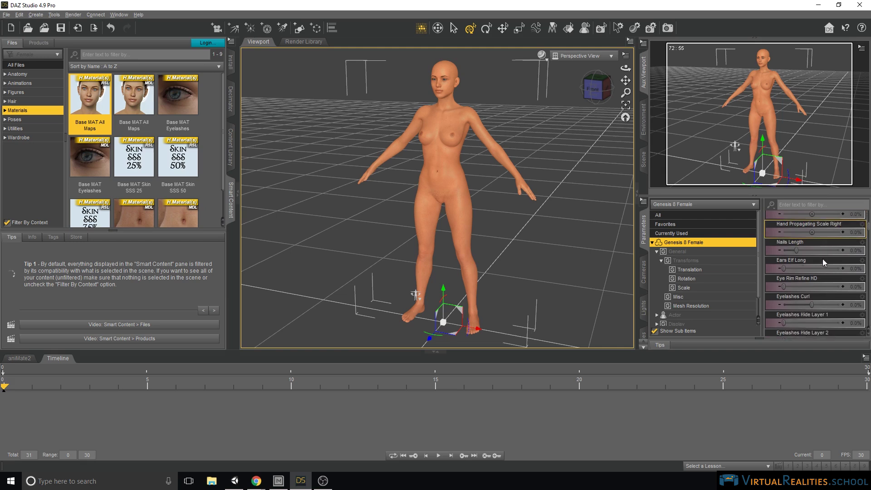
scroll(823, 259, down, 10)
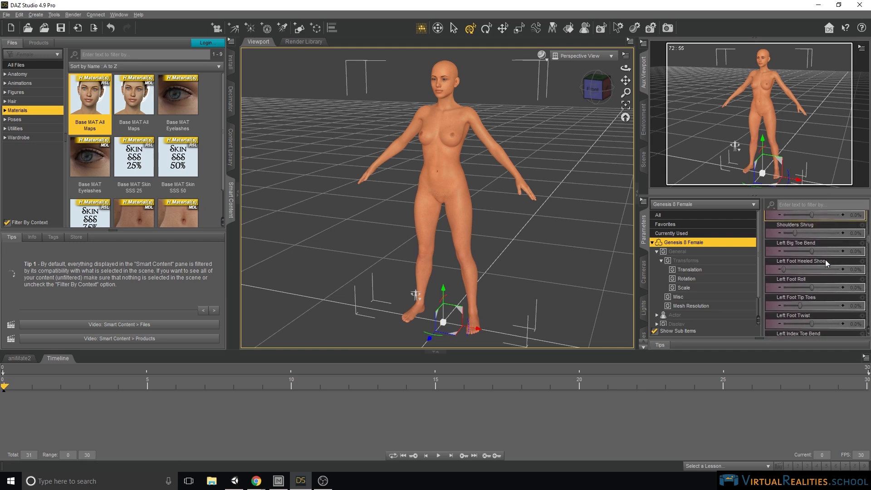
scroll(825, 259, down, 10)
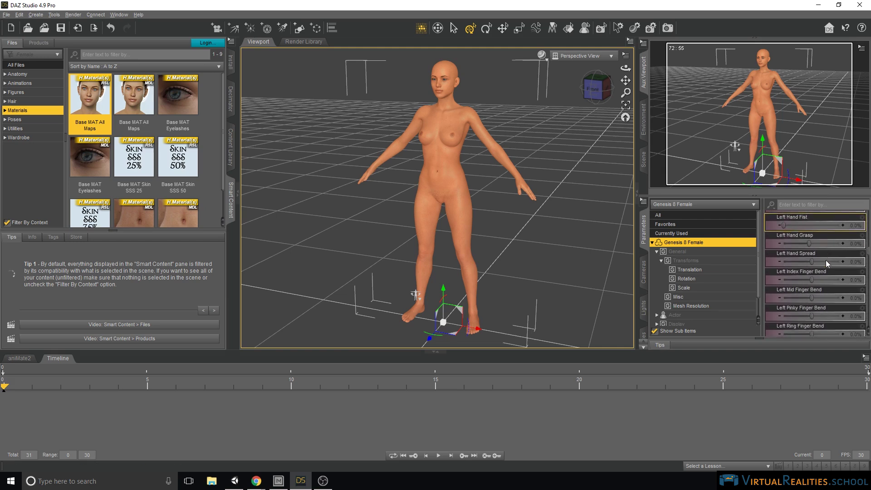
scroll(826, 260, down, 10)
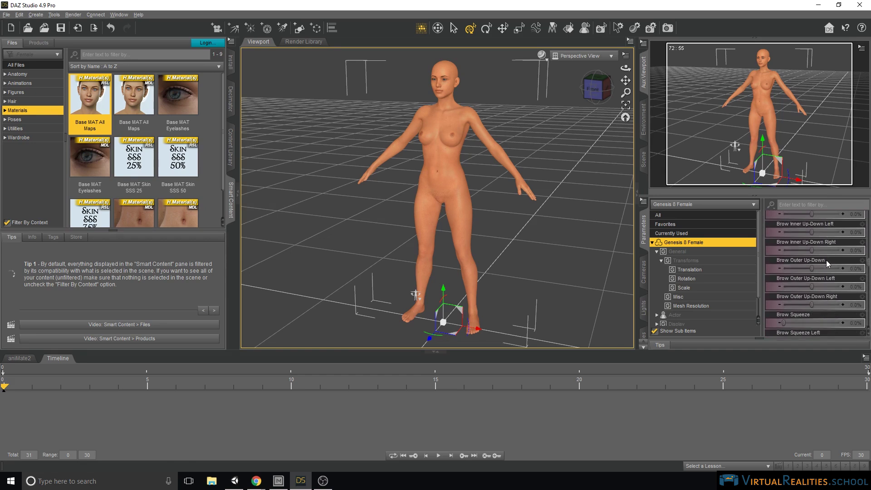
scroll(828, 264, down, 10)
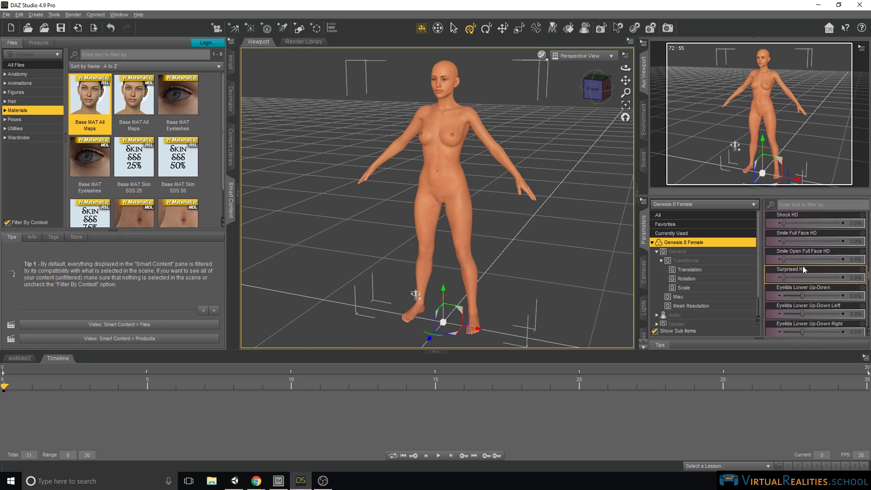
scroll(801, 266, up, 1)
drag(784, 277, 802, 281)
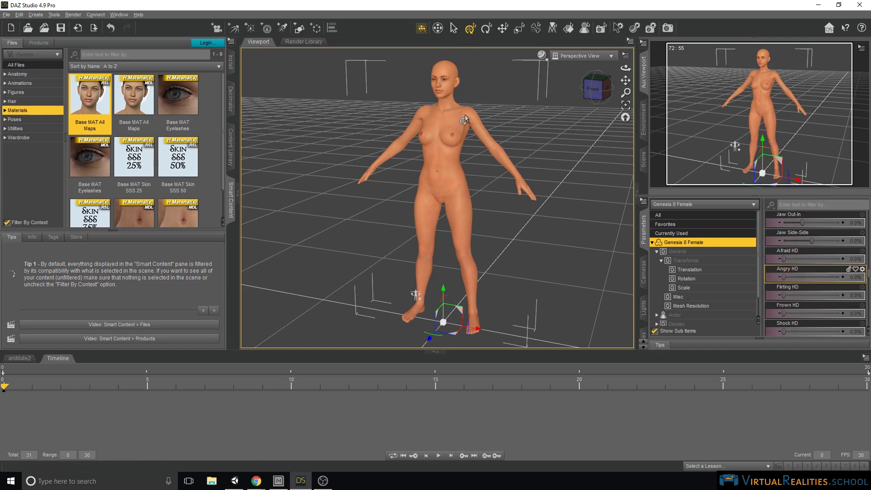
scroll(810, 295, down, 2)
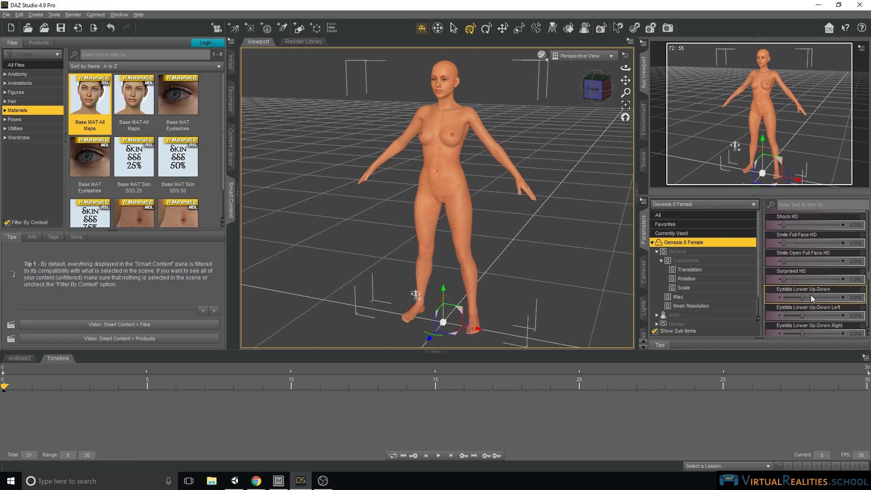
scroll(810, 295, down, 5)
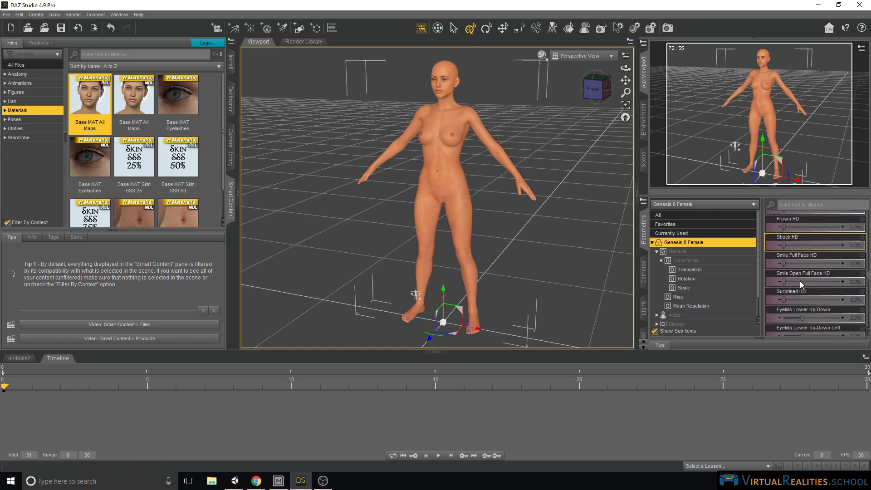
scroll(799, 281, down, 10)
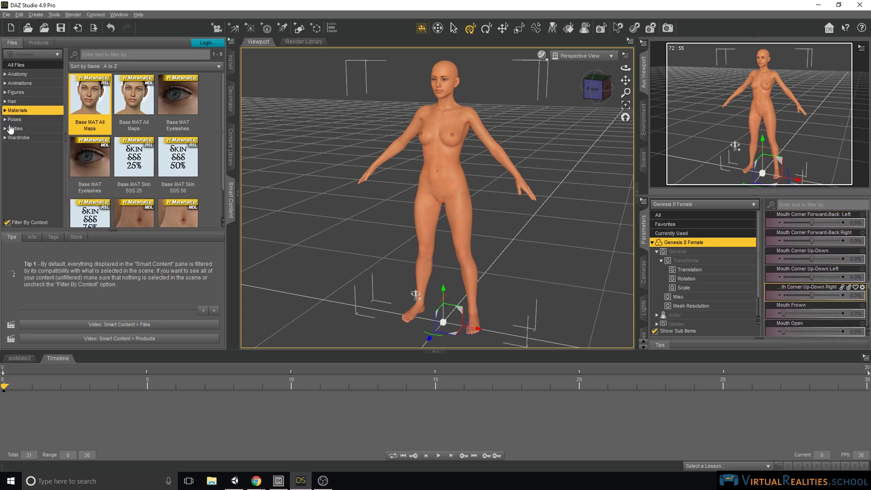
Load Aubree Hair from the Hair category, with Filter By Context off, onto the figure.
click(12, 102)
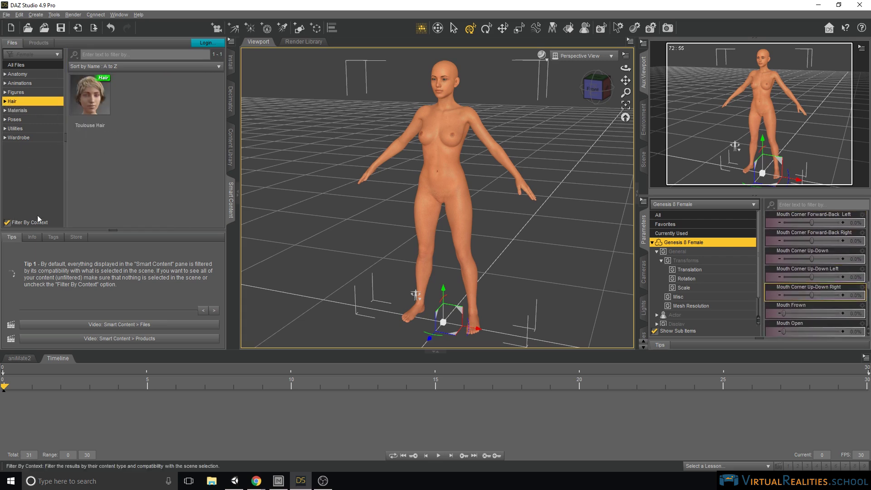
click(7, 223)
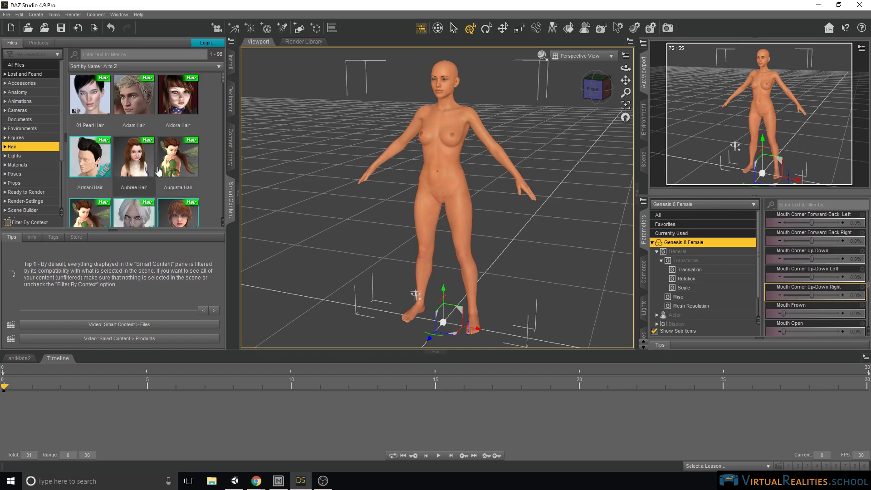
scroll(168, 156, down, 5)
scroll(169, 157, up, 5)
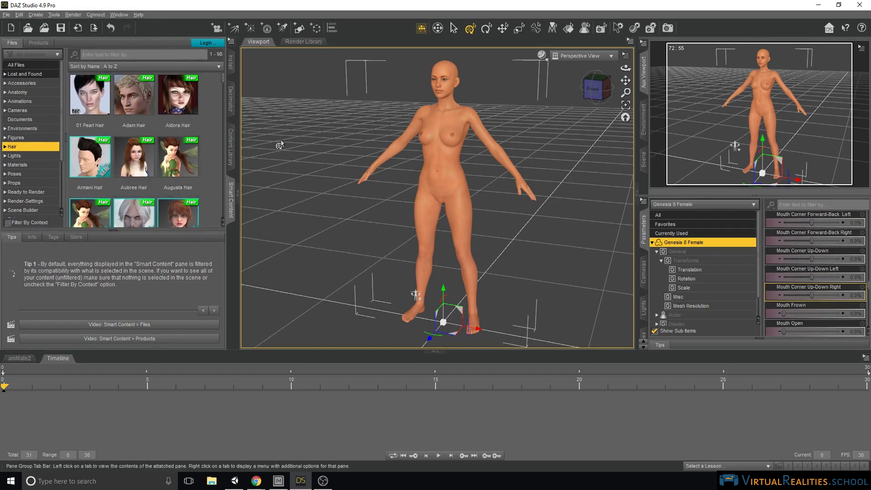
double_click(131, 162)
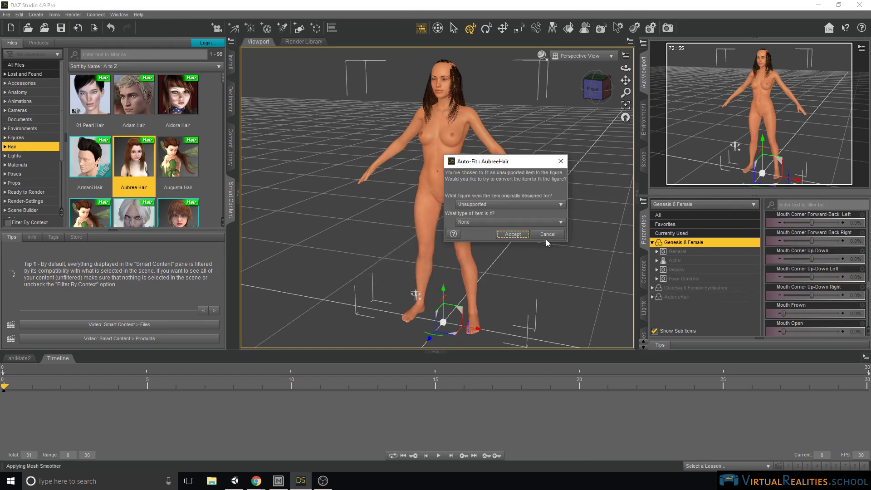
Auto-Fit Aubree Hair from Genesis 2 Female as Hair > Shoulder Length Hair.
click(501, 207)
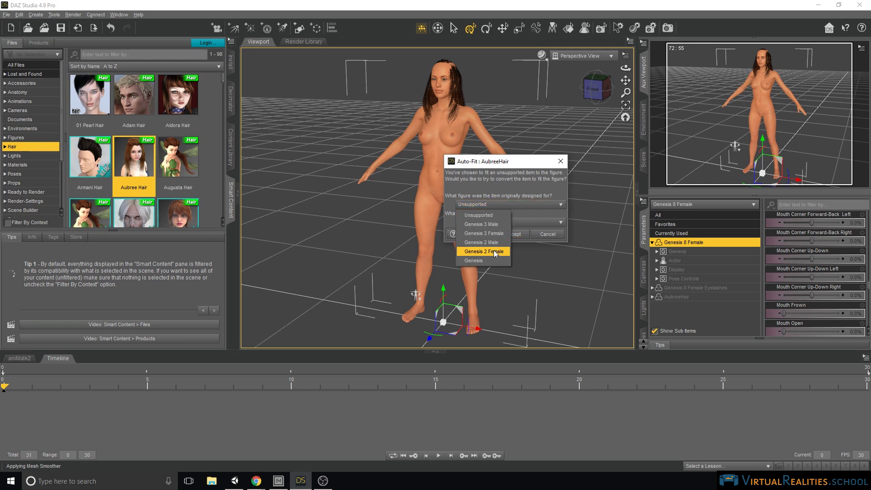
click(482, 256)
click(476, 222)
mouse_move(480, 262)
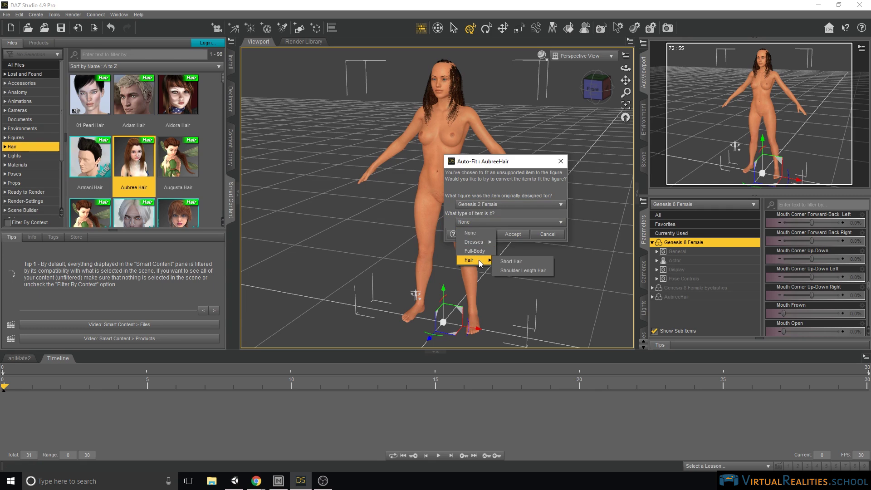
click(518, 271)
click(513, 234)
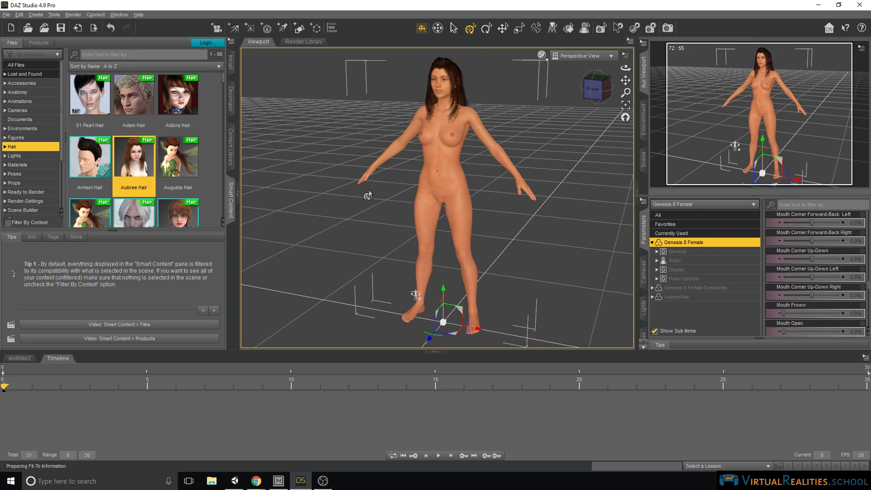
Dress the figure in Basic Wear 02 from the context-filtered Wardrobe category.
scroll(17, 190, down, 3)
click(15, 205)
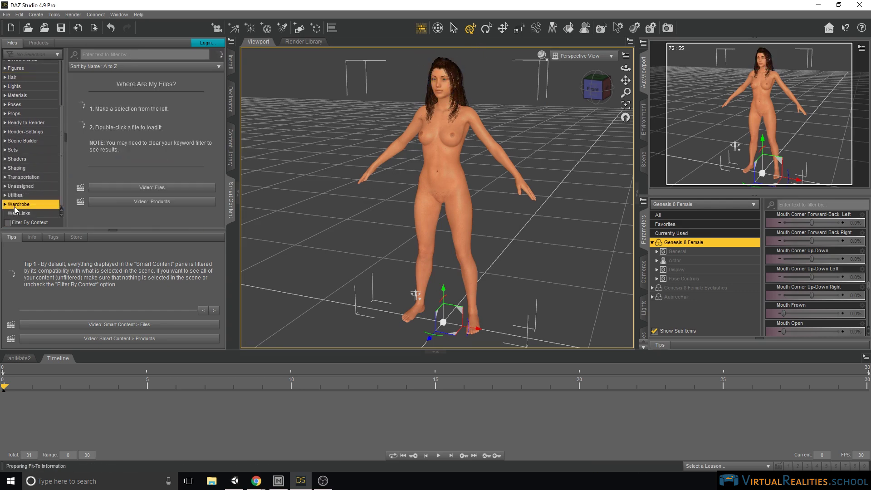
click(7, 222)
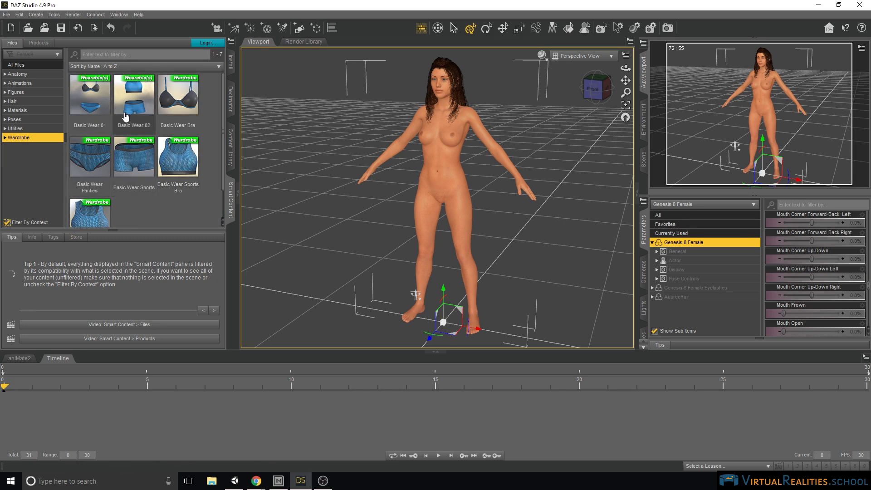
double_click(135, 99)
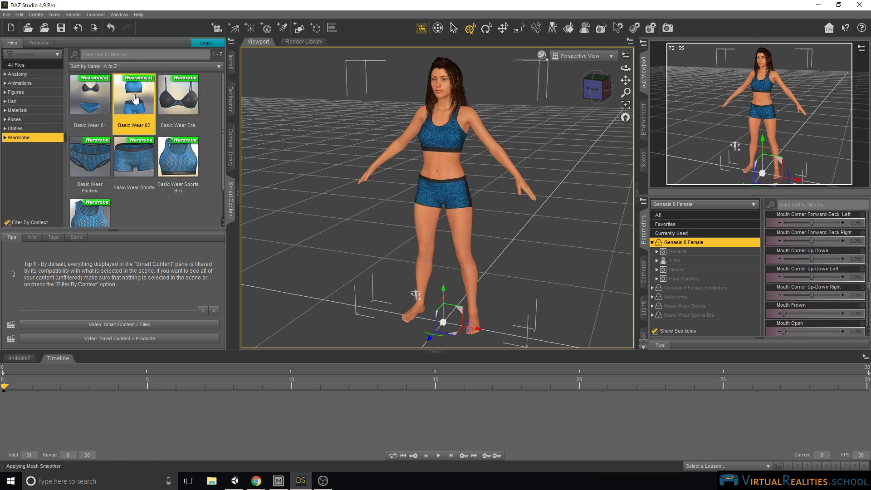
click(7, 15)
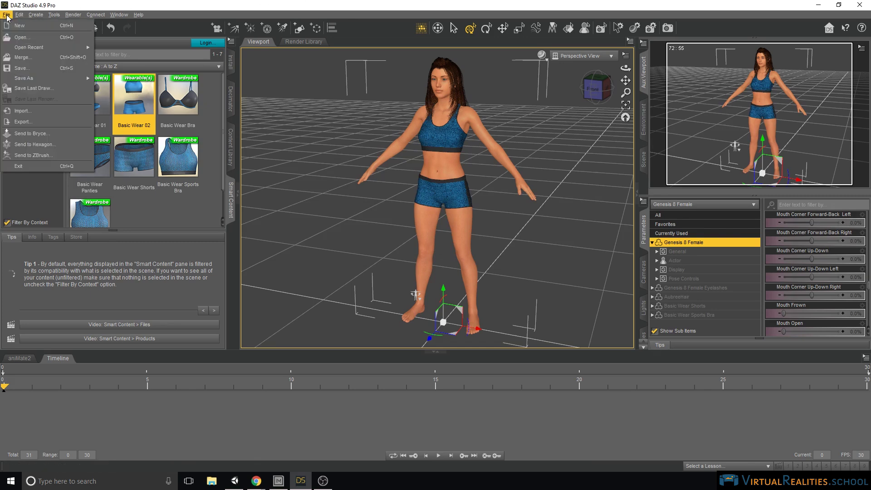
Export the scene to daz1_gen8.fbx with FBX 2014 Binary options.
click(26, 123)
scroll(236, 195, down, 3)
click(252, 253)
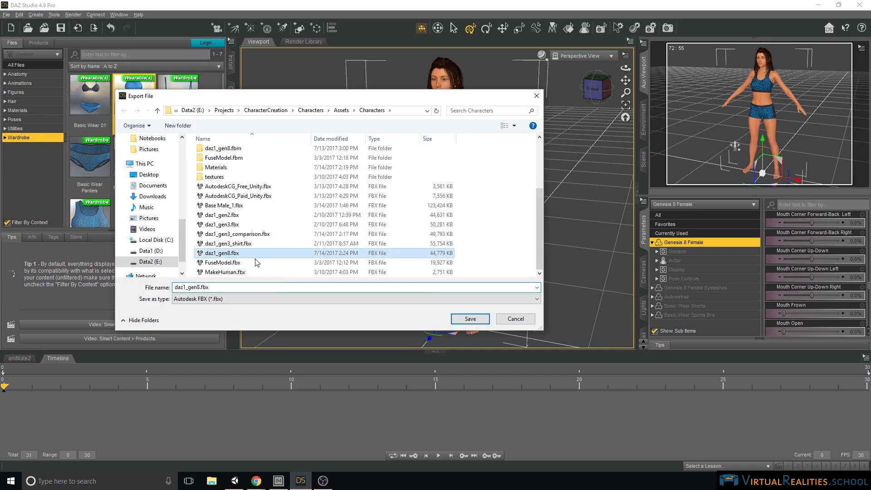
key(Return)
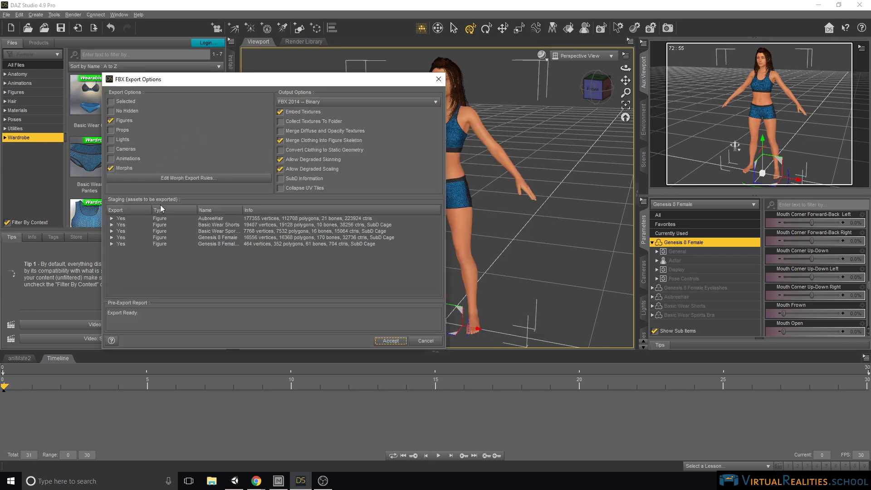
drag(242, 210, 285, 207)
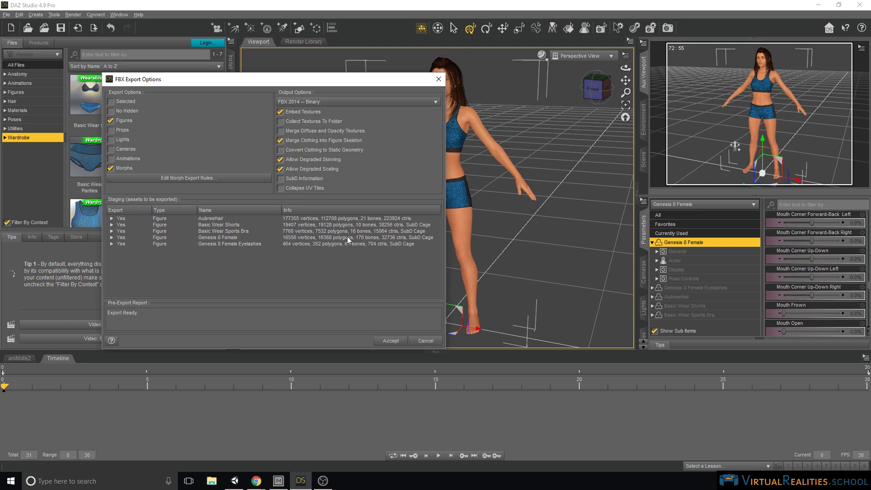
click(390, 341)
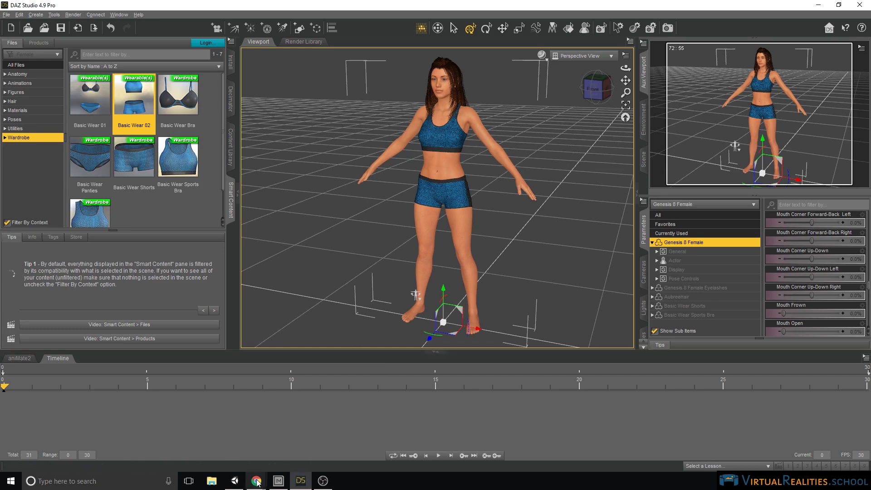
In Unity, orbit and pan the Scene view to daz1_gen8 beside daz1_gen3_comparison.
click(236, 482)
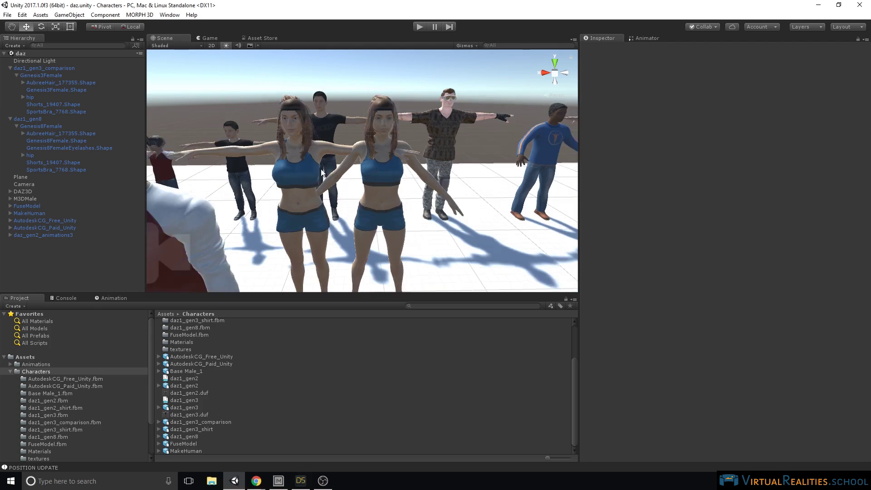
right_drag(398, 225, 407, 123)
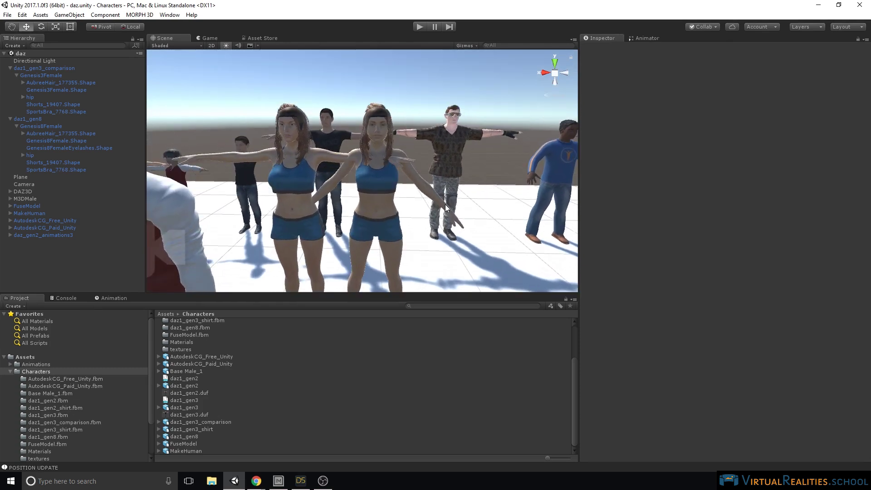
right_drag(412, 150, 372, 135)
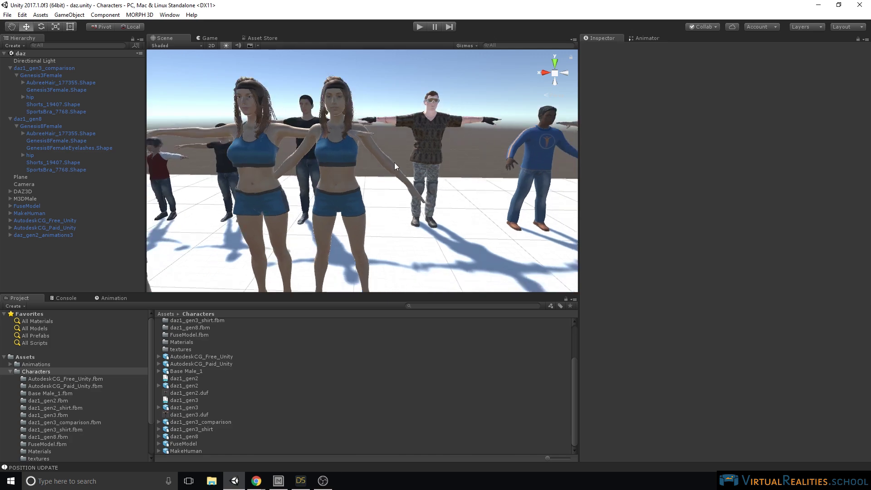
scroll(449, 182, up, 3)
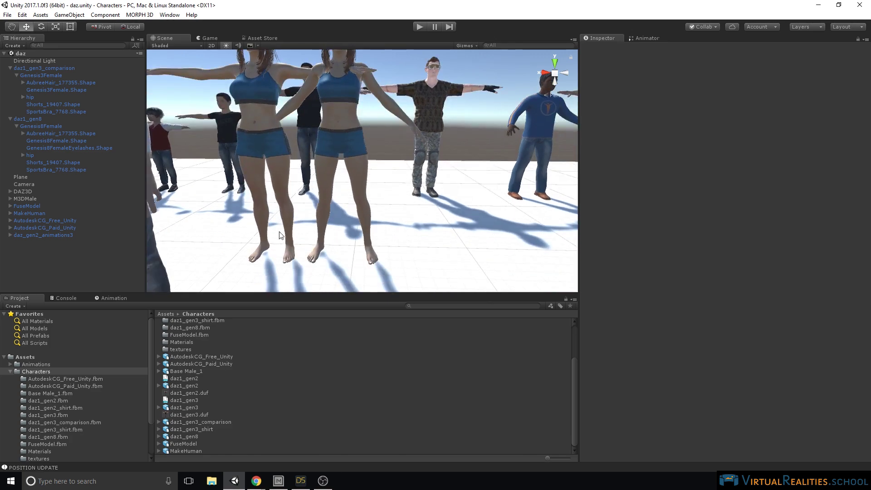
middle_drag(367, 191, 361, 154)
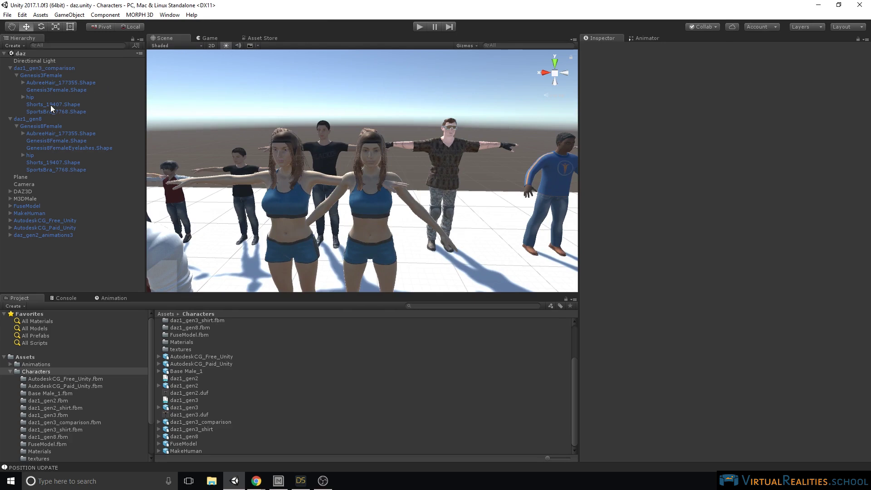
Select and frame Genesis8FemaleEyelashes.Shape, then fly past the hand to the shorts.
click(59, 148)
key(f)
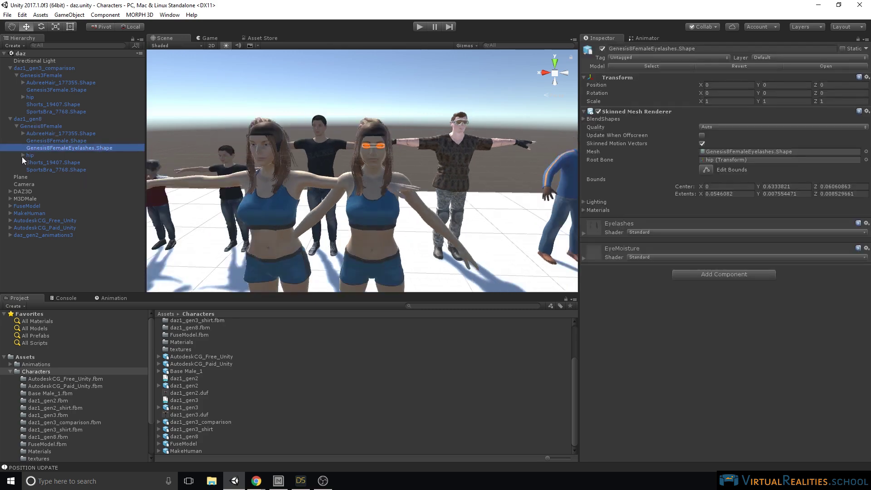
scroll(446, 163, up, 3)
right_drag(446, 164, 425, 170)
right_drag(439, 263, 432, 171)
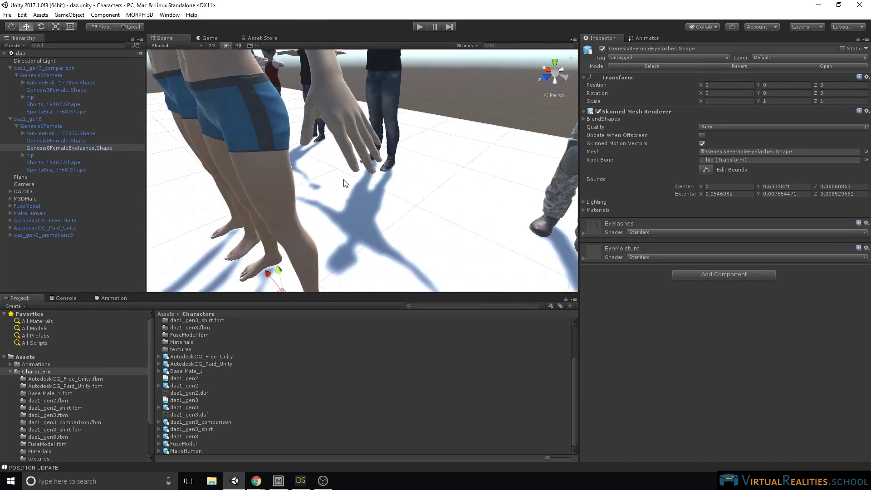
right_drag(338, 186, 294, 131)
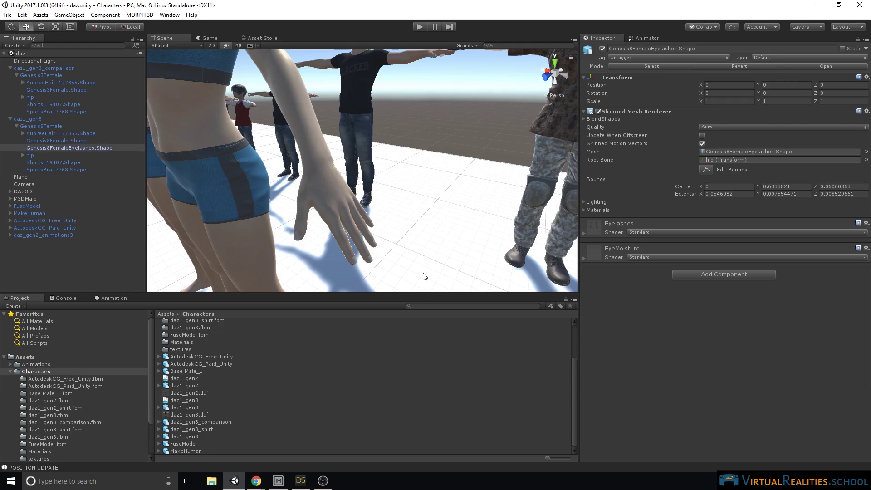
Reframe the eyelashes object and fly closer to the two female figures.
key(f)
right_drag(298, 207, 317, 193)
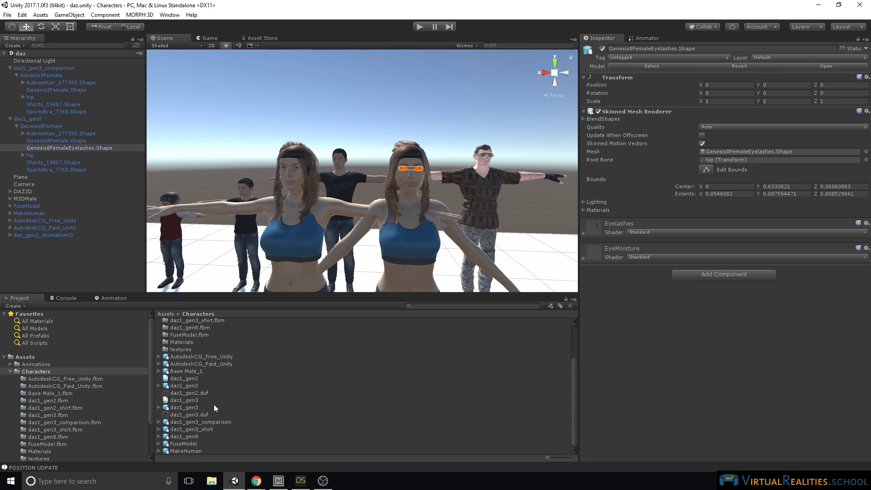
right_drag(363, 151, 337, 139)
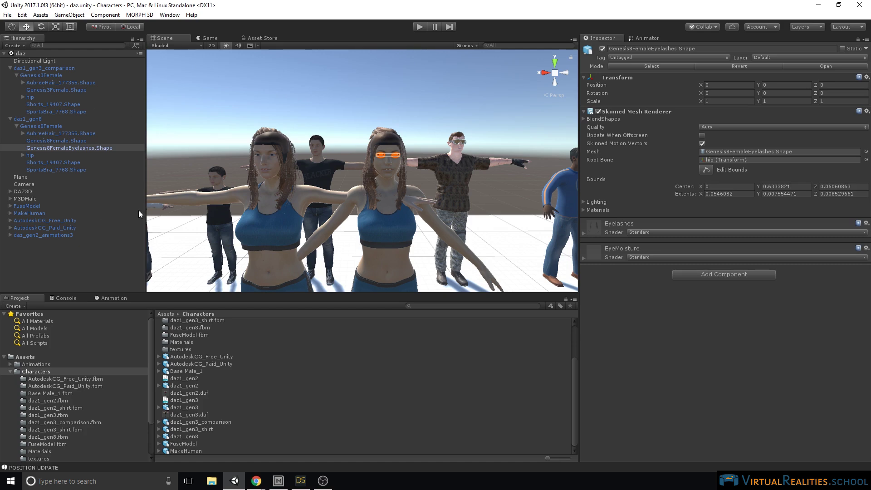
scroll(224, 169, up, 5)
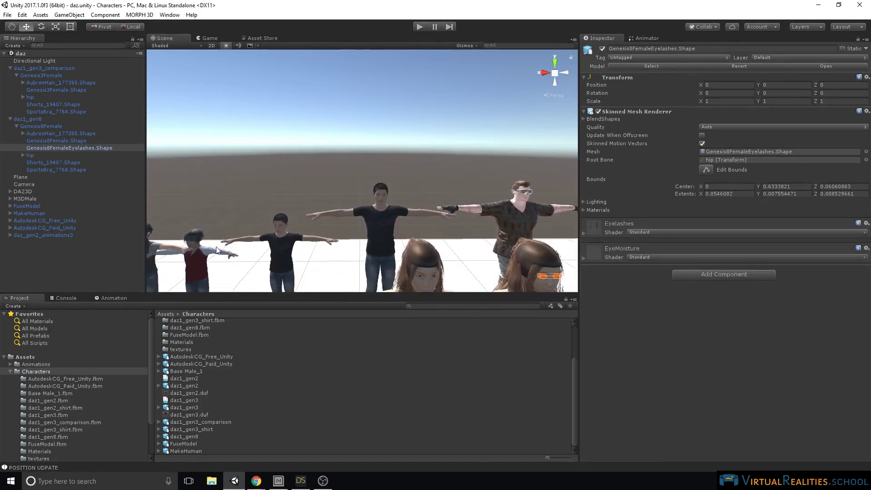
middle_drag(252, 213, 428, 121)
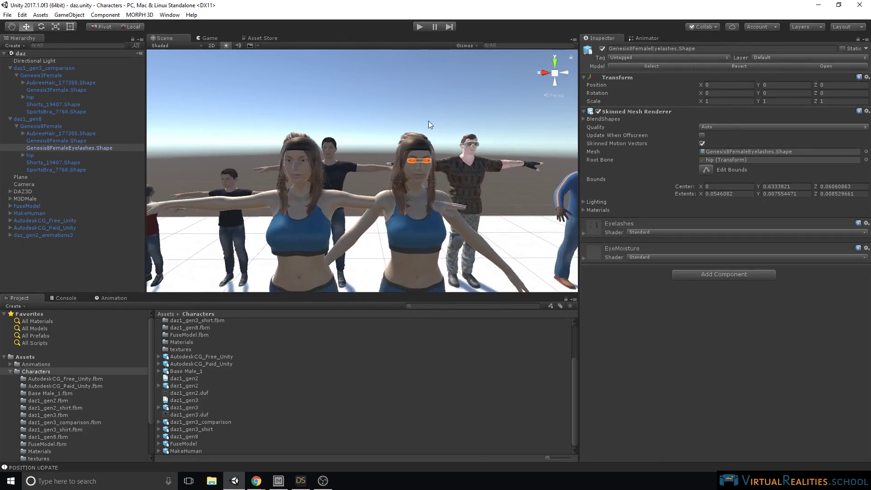